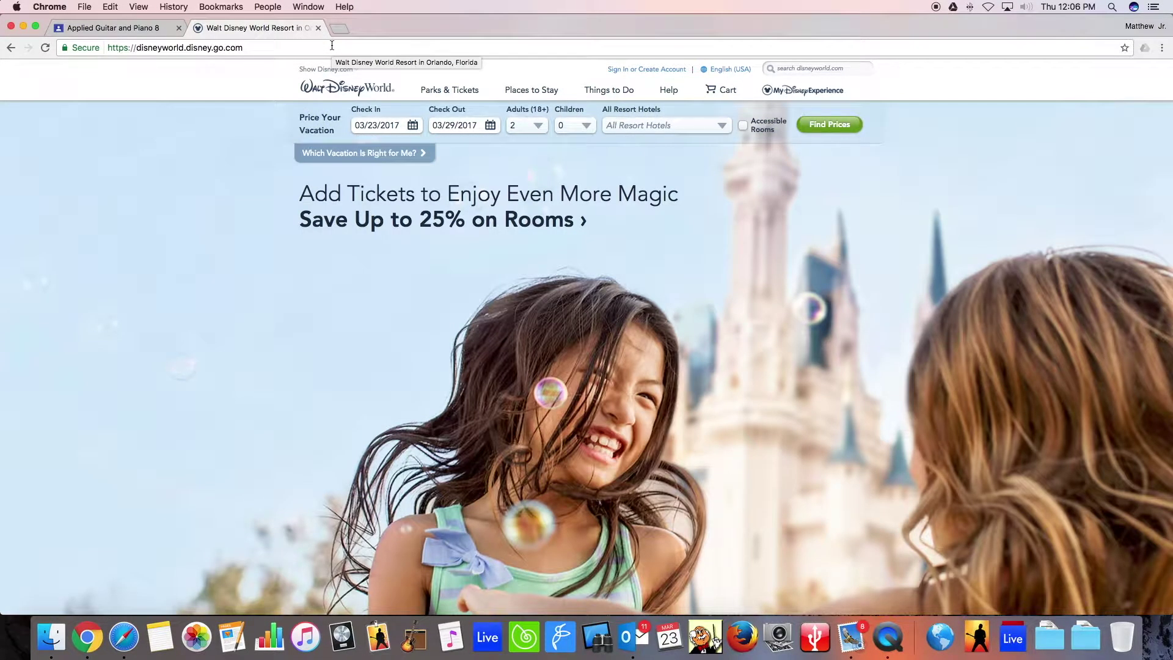
Choose Create an Account from the My Disney Experience menu to open the registration form.
mouse_move(816, 95)
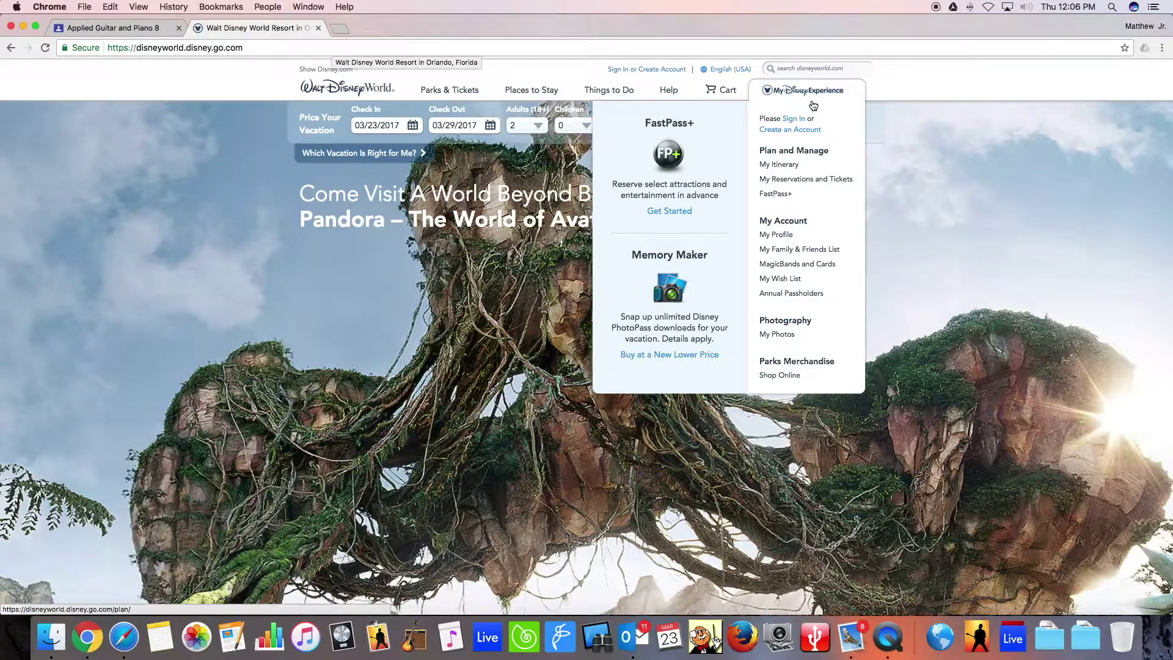
click(795, 132)
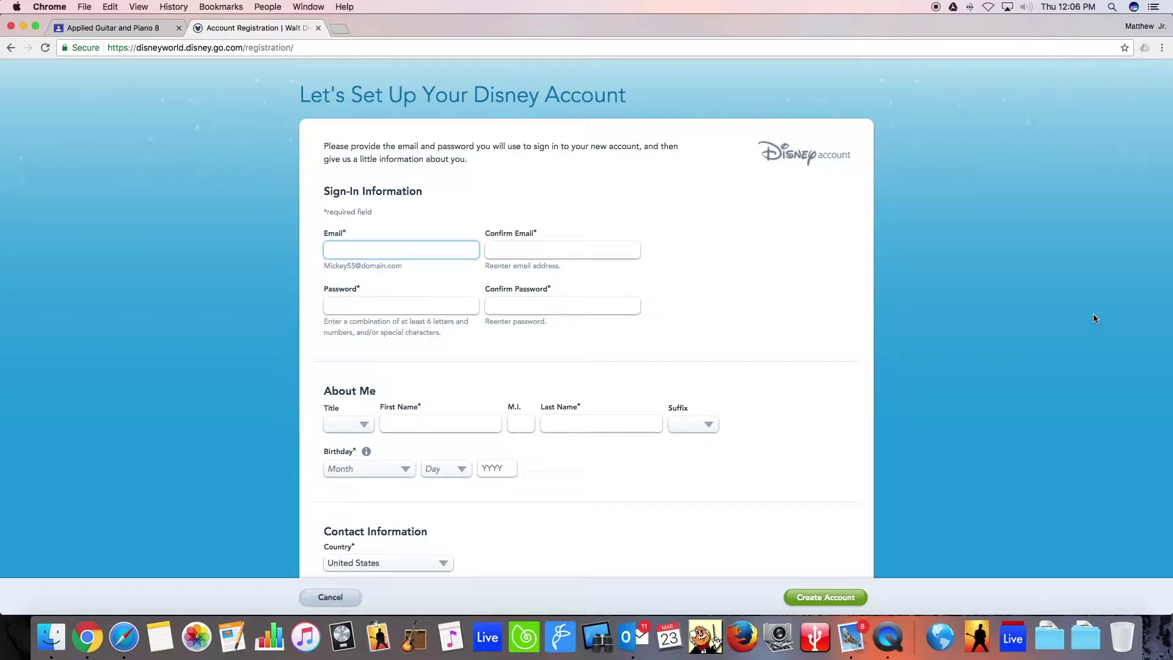
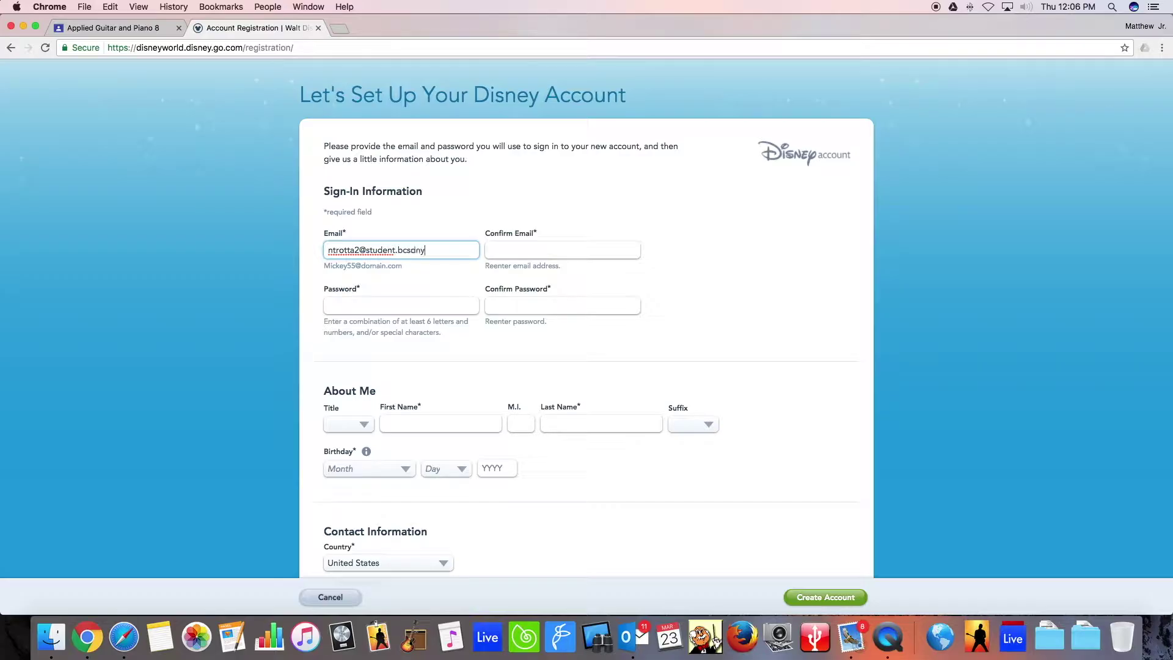
Enter the sign-in e-mail address twice and the account password in both password fields.
key(Tab)
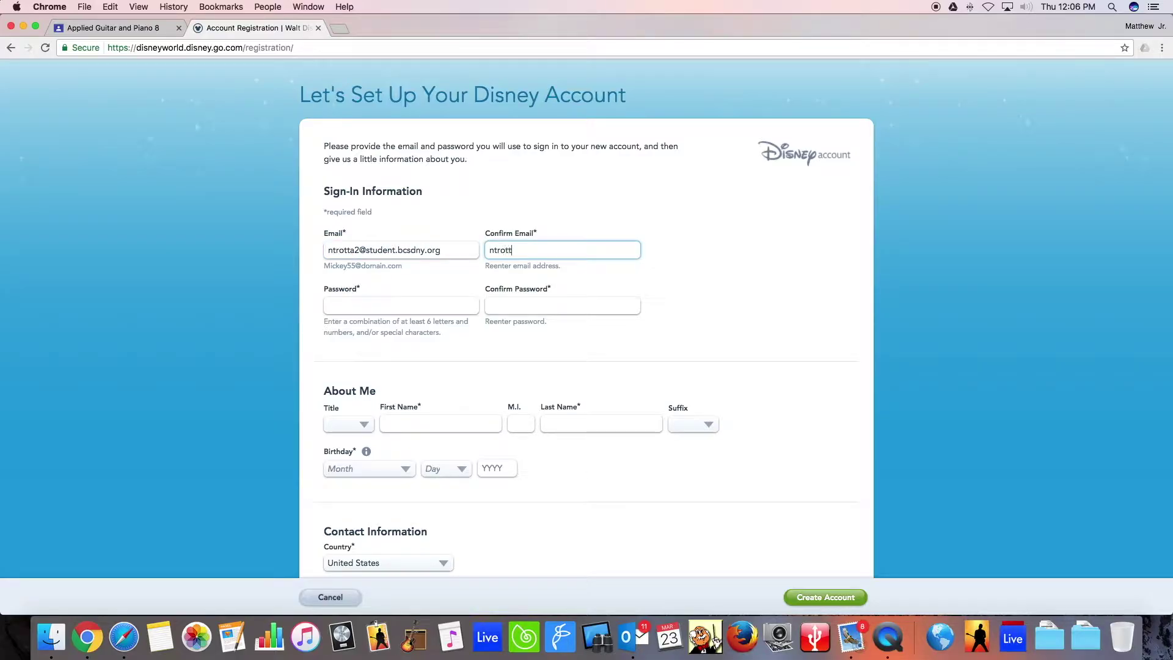
key(Tab)
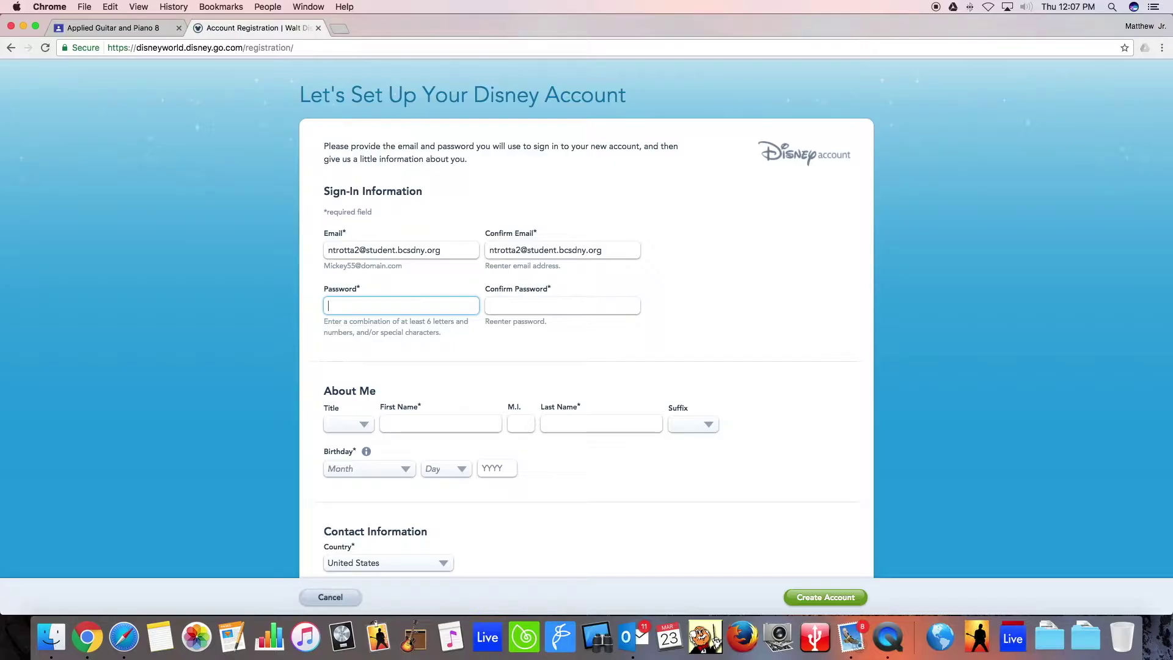
text(*******)
key(Tab)
text(*******)
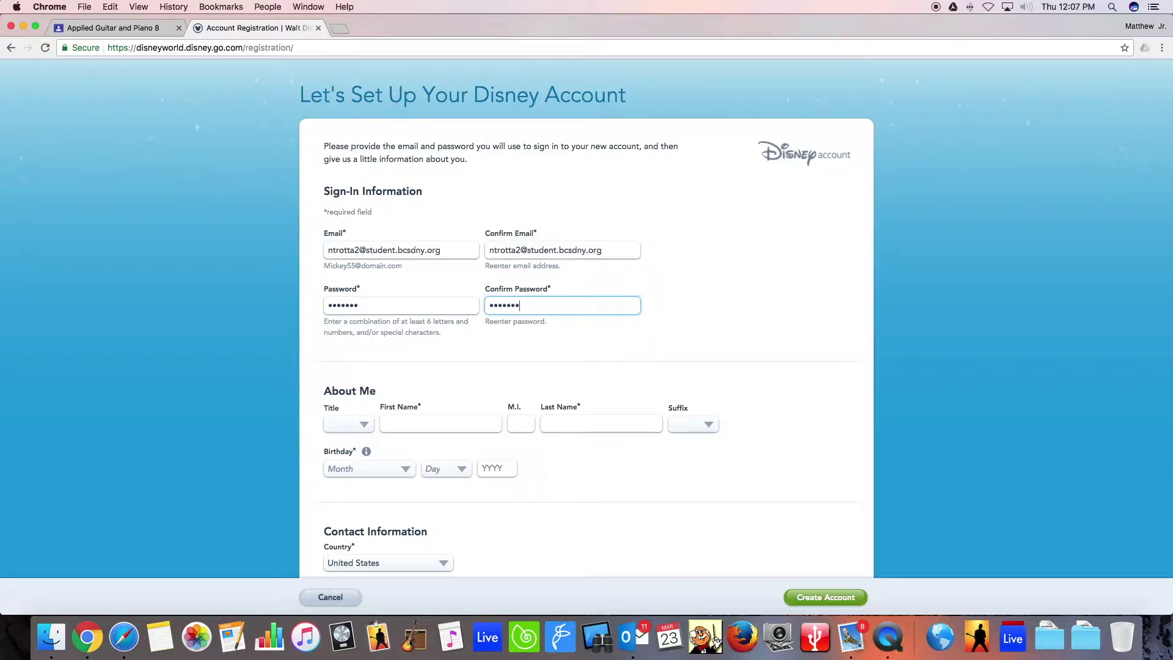
Fill in the account holder's first and last name.
click(484, 425)
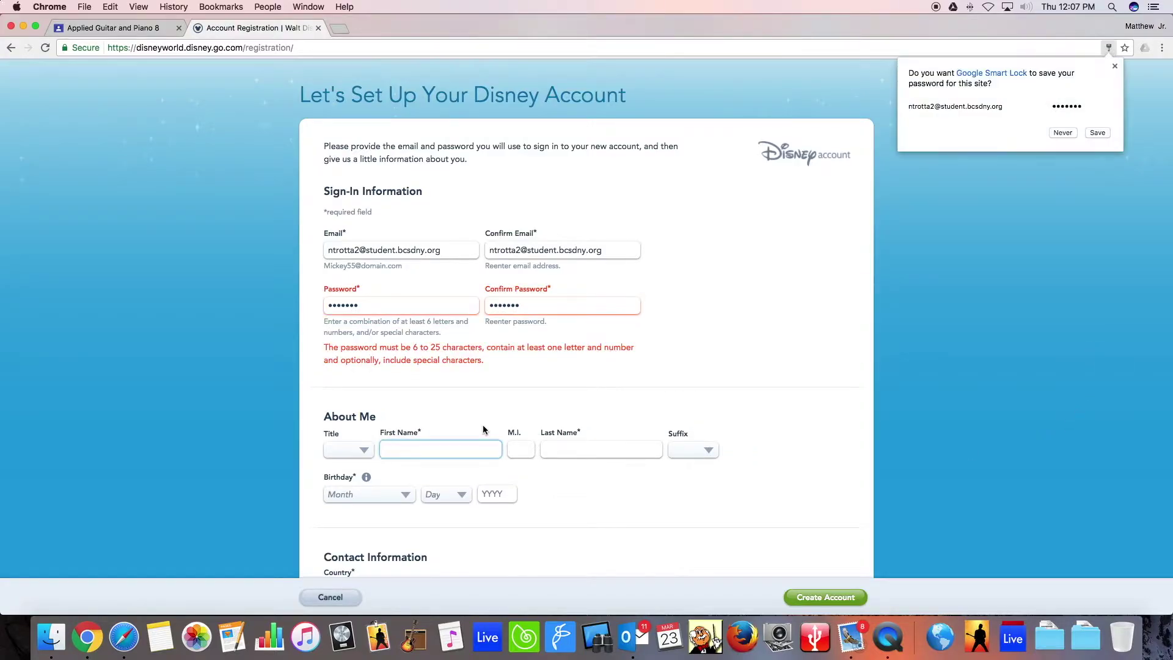
key(Tab)
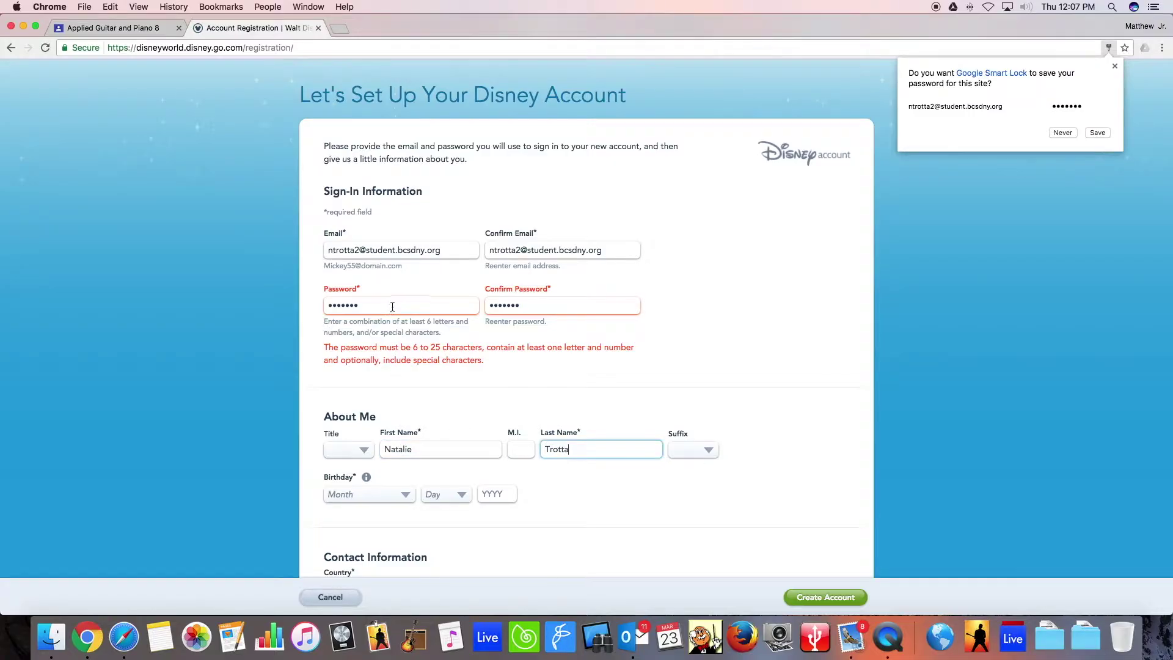
Correct the rejected password by adding a '1' to both password fields so they match.
click(394, 304)
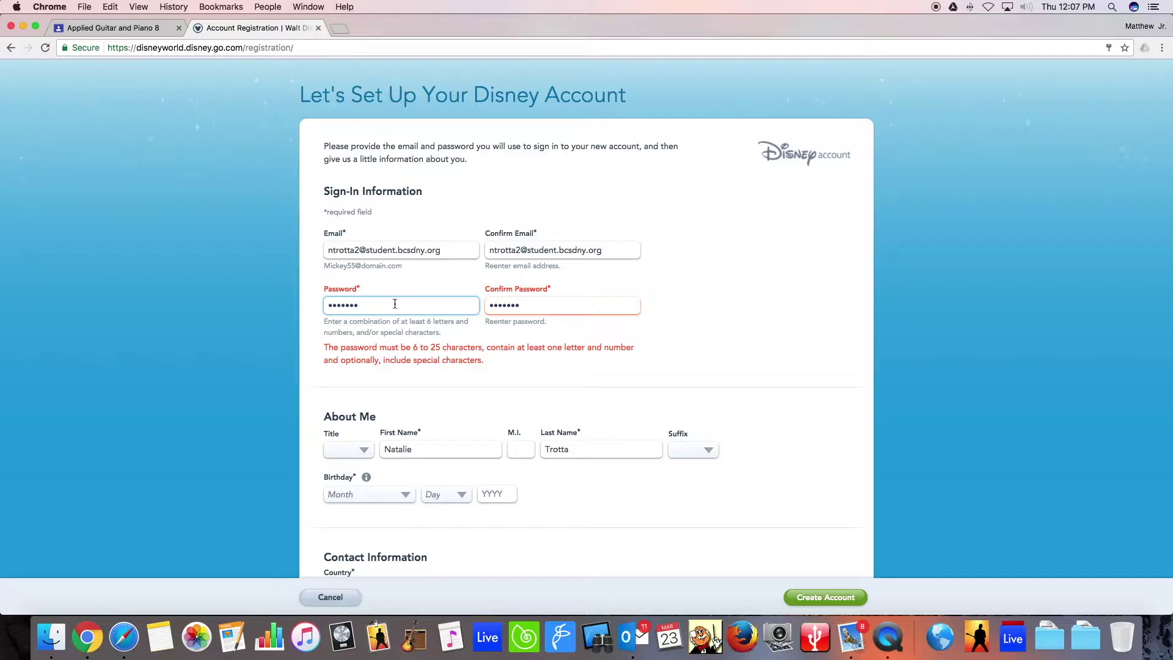
text(1)
click(498, 305)
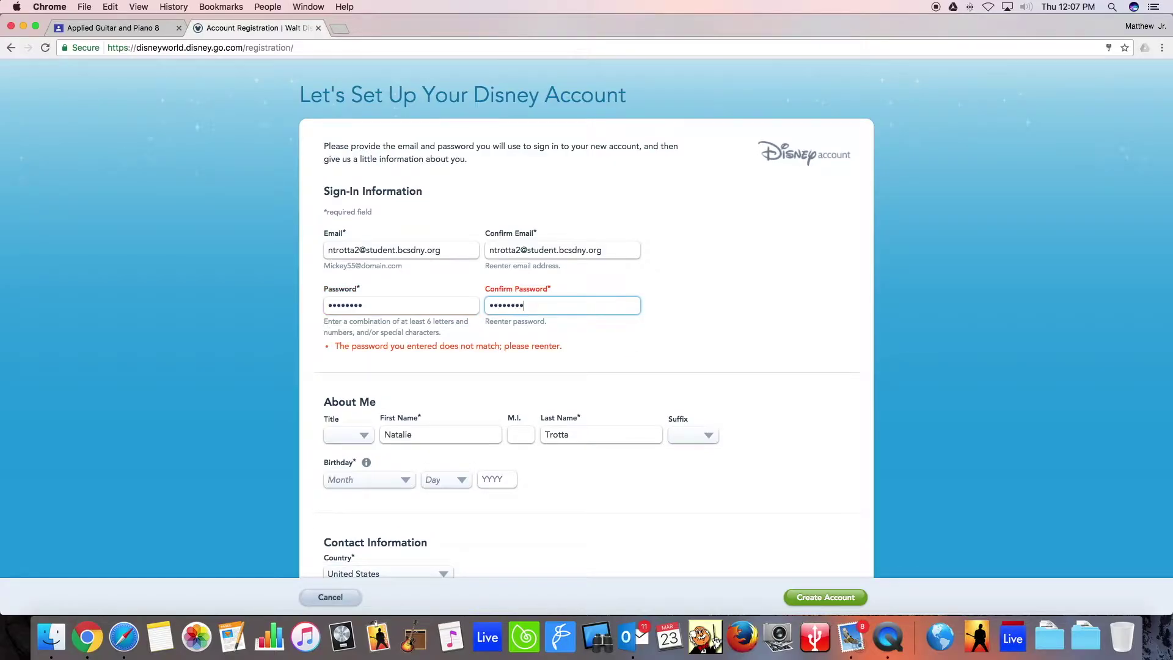
text(1)
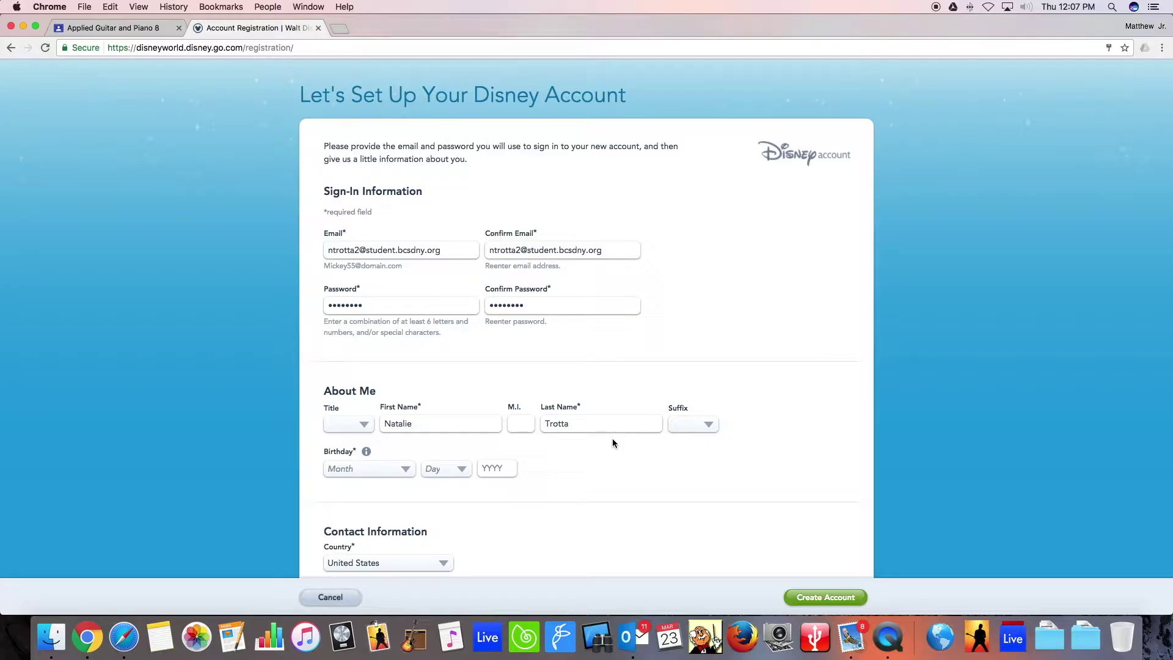
Select the birthday month from the Month dropdown.
click(394, 470)
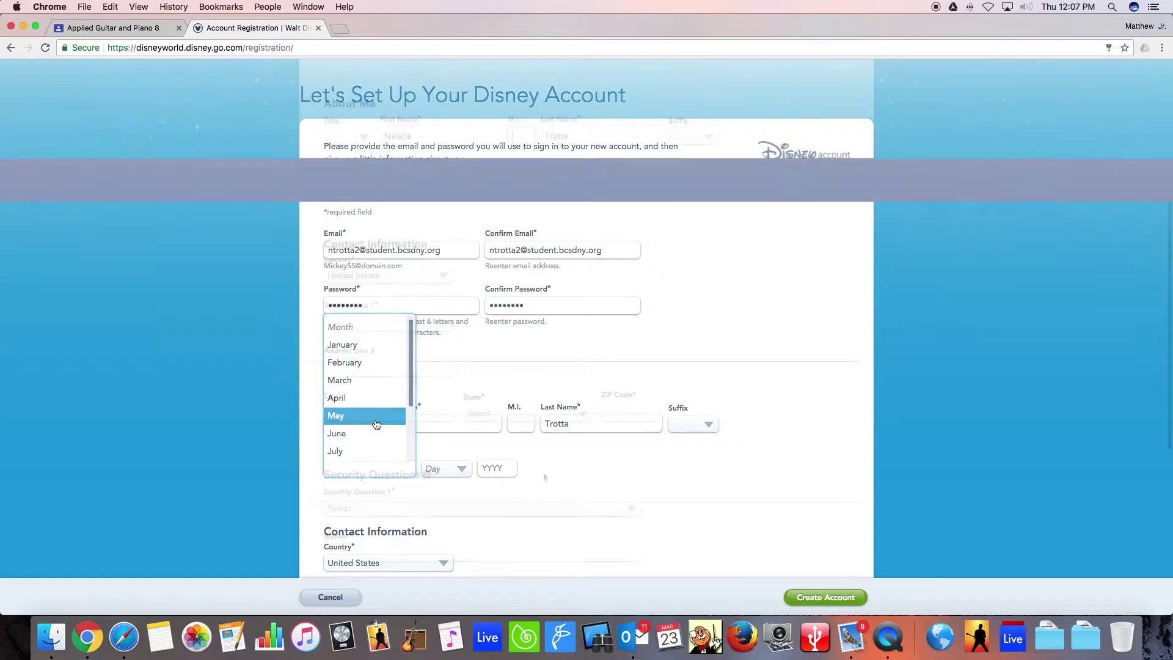
click(377, 421)
scroll(404, 311, down, 5)
Fill in street address, city, state and ZIP using the browser's saved-address autofill.
click(387, 322)
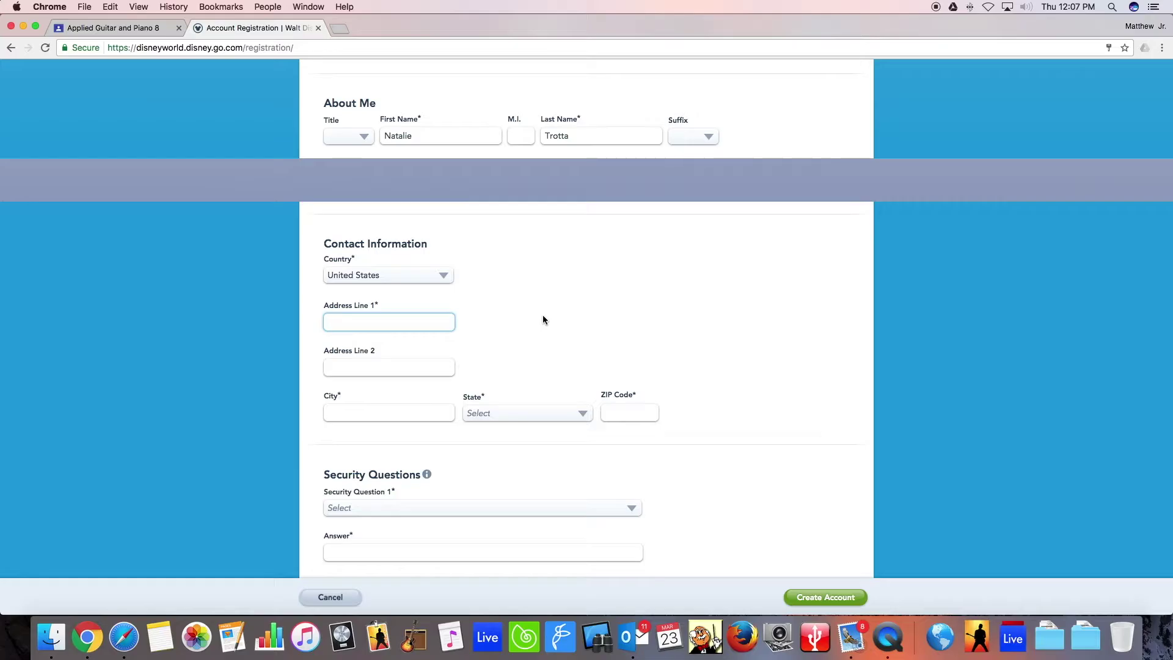
text(632)
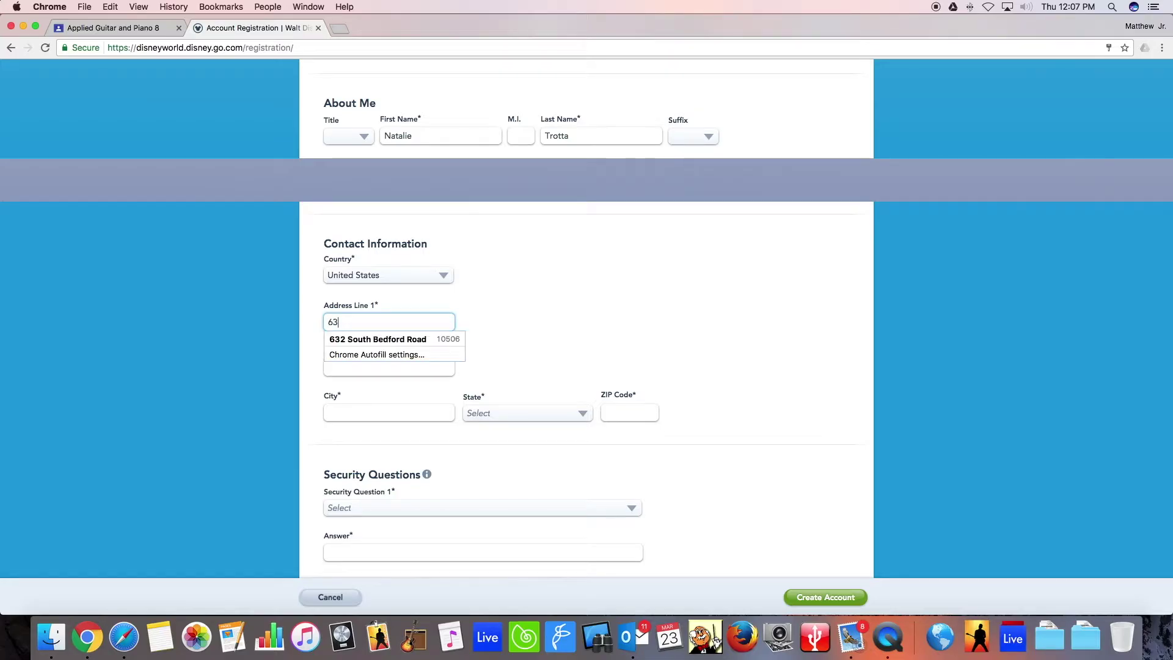
click(427, 340)
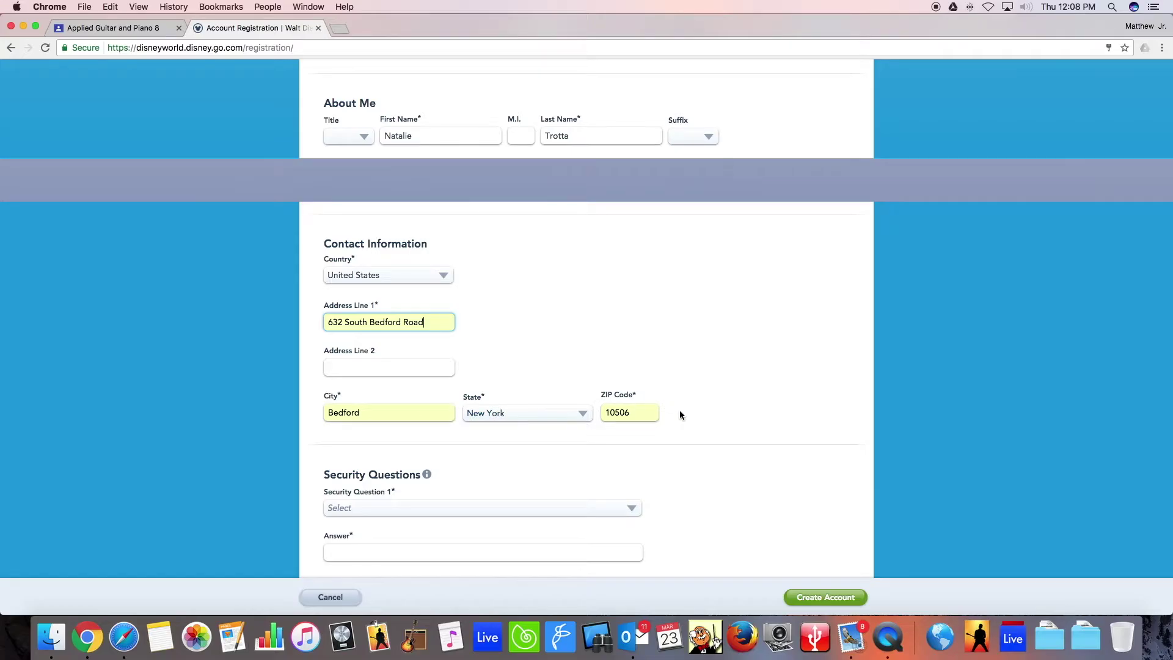
scroll(685, 413, down, 5)
click(531, 297)
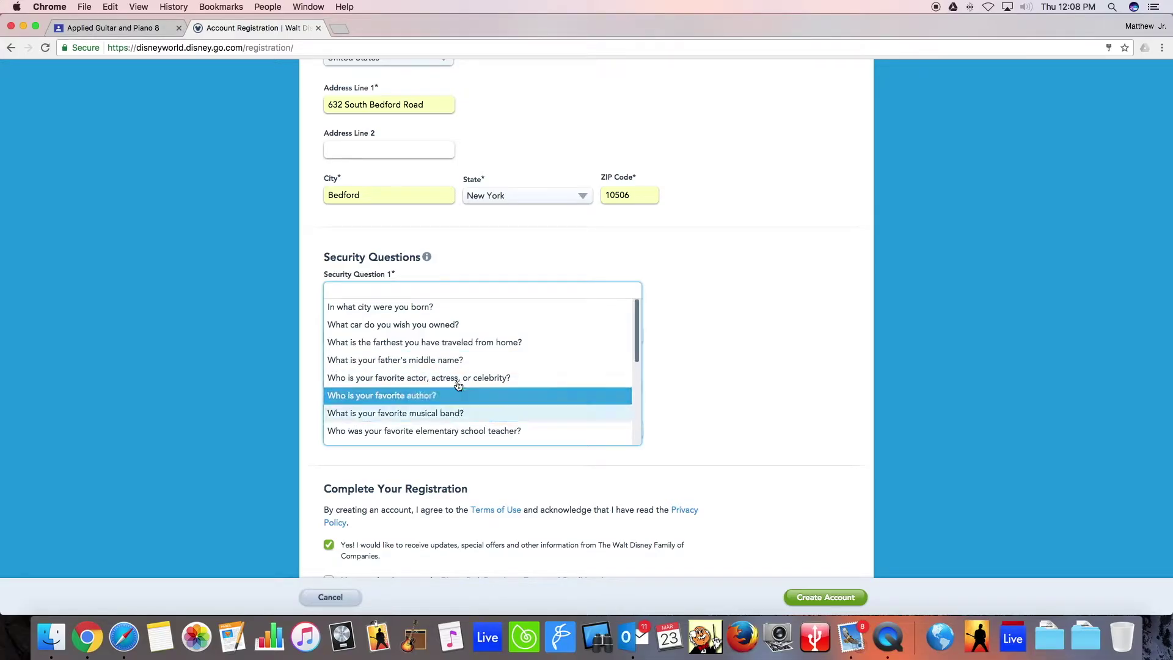
Choose the favorite movie security question and answer 'Zootopia'.
scroll(498, 334, down, 5)
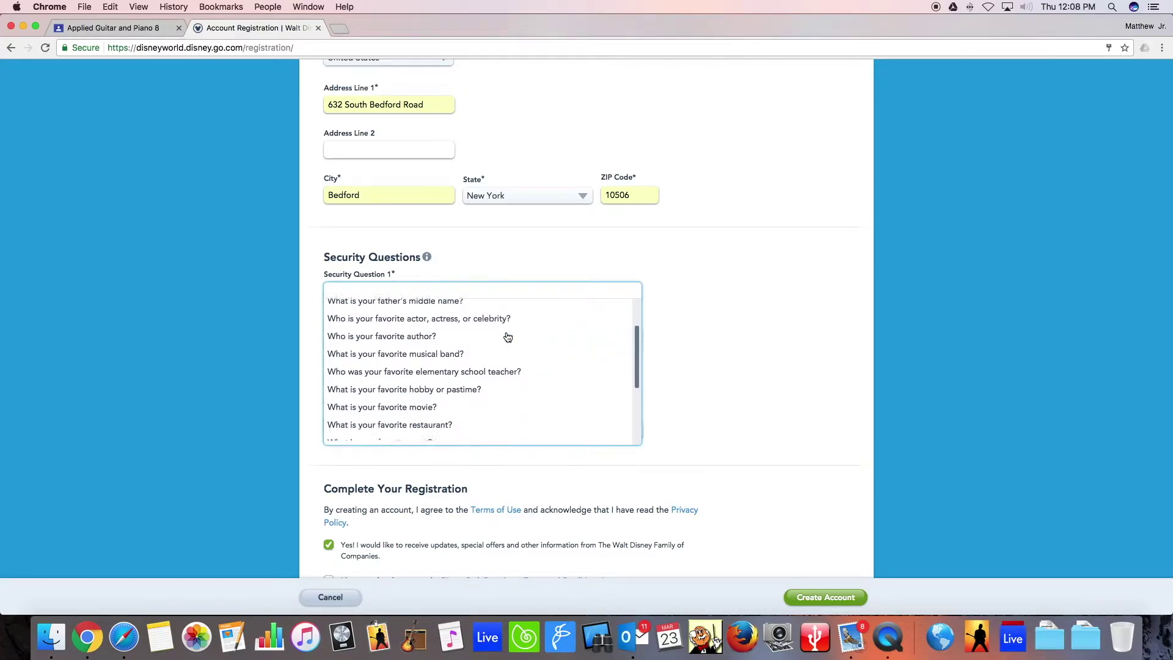
click(461, 361)
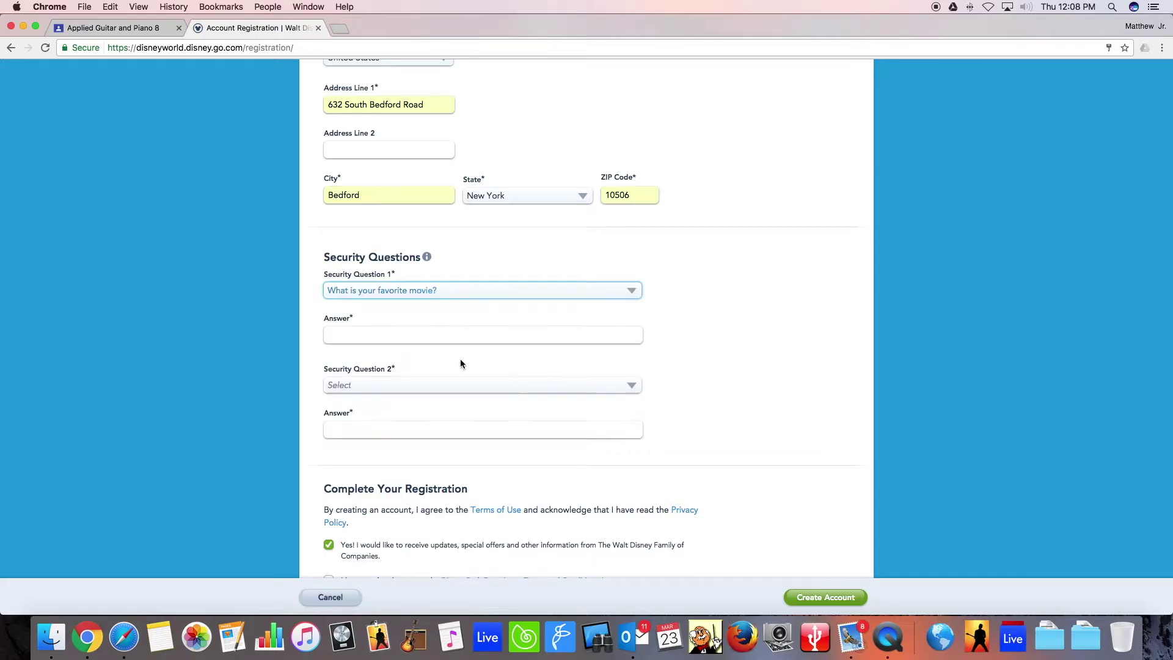
click(420, 332)
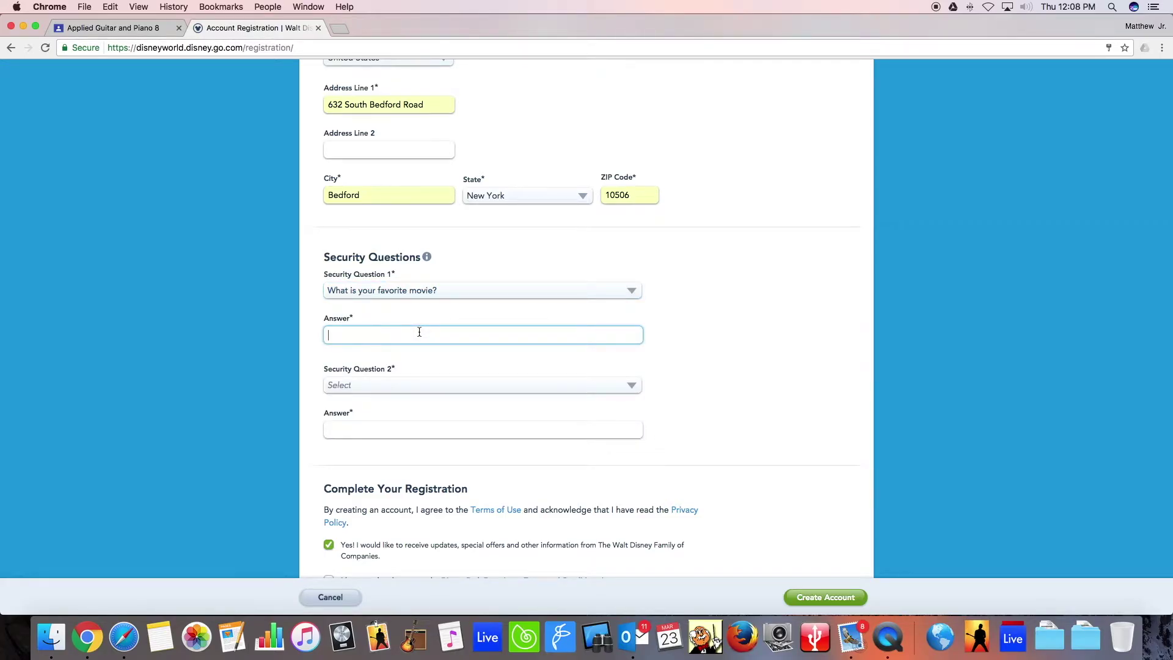
text(Zootopia)
click(450, 386)
scroll(450, 435, down, 3)
scroll(450, 435, down, 1)
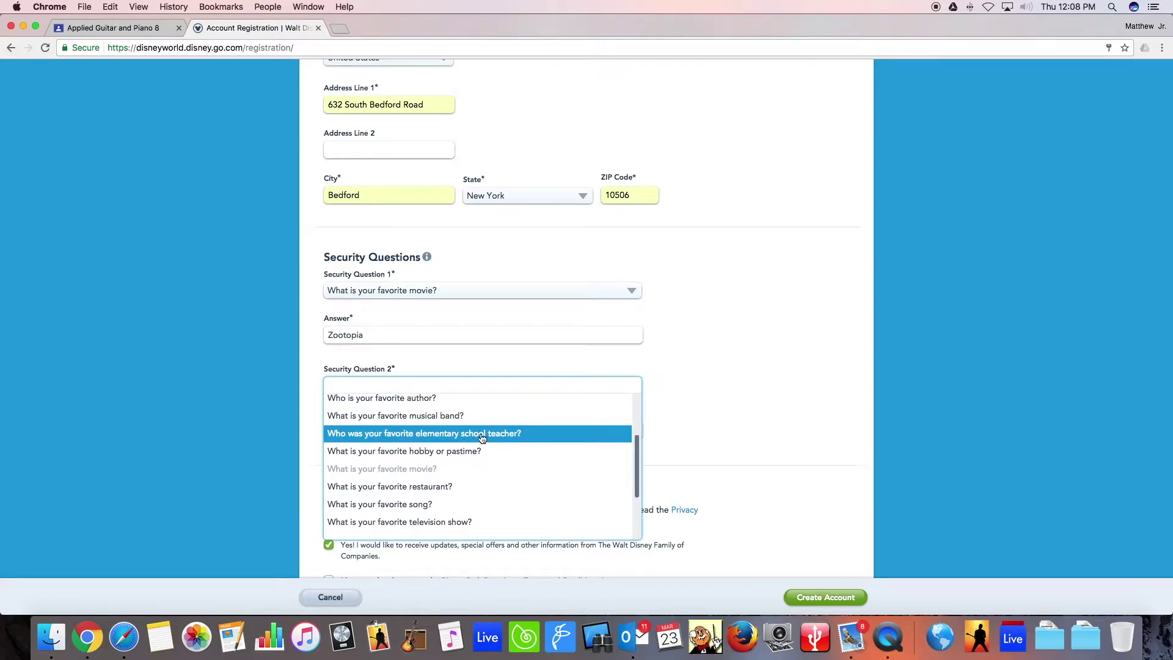
scroll(482, 438, down, 5)
scroll(482, 438, up, 1)
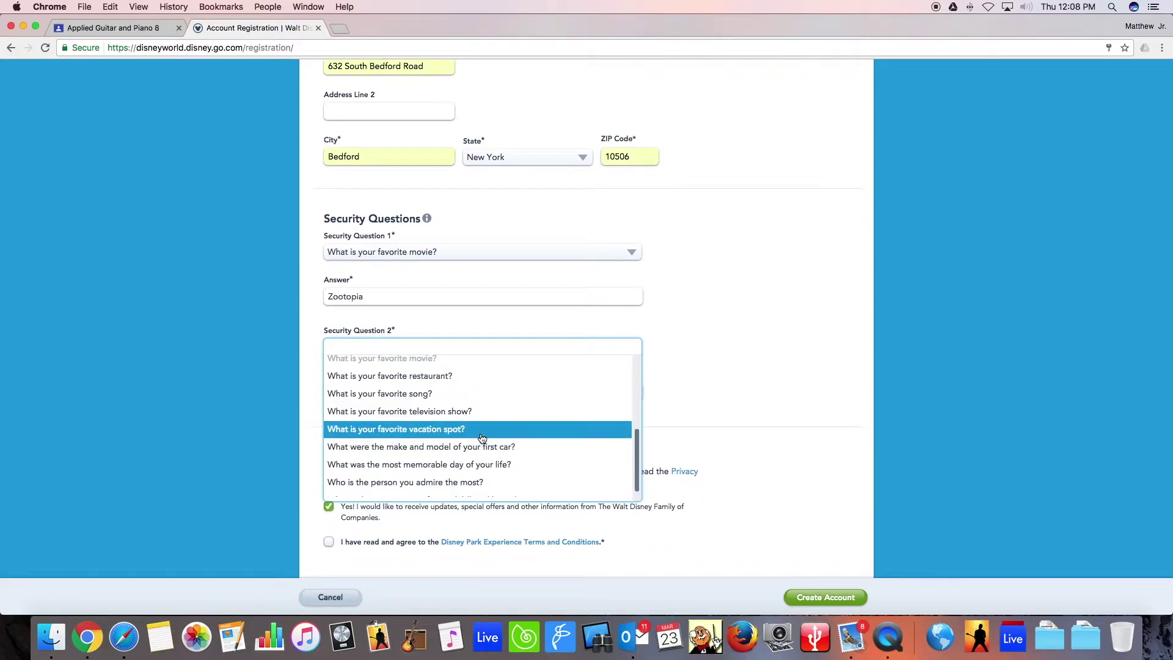
click(475, 429)
key(Tab)
text(Disney)
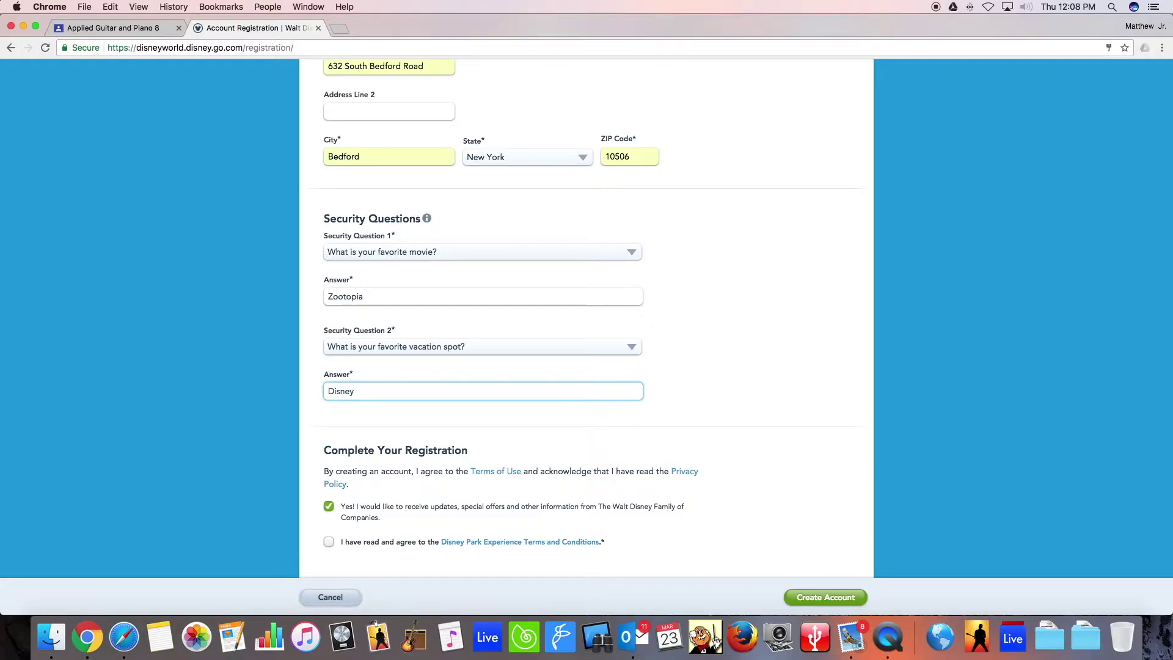
Opt out of promotional updates, accept the Disney terms, and submit with Create Account.
scroll(330, 415, down, 3)
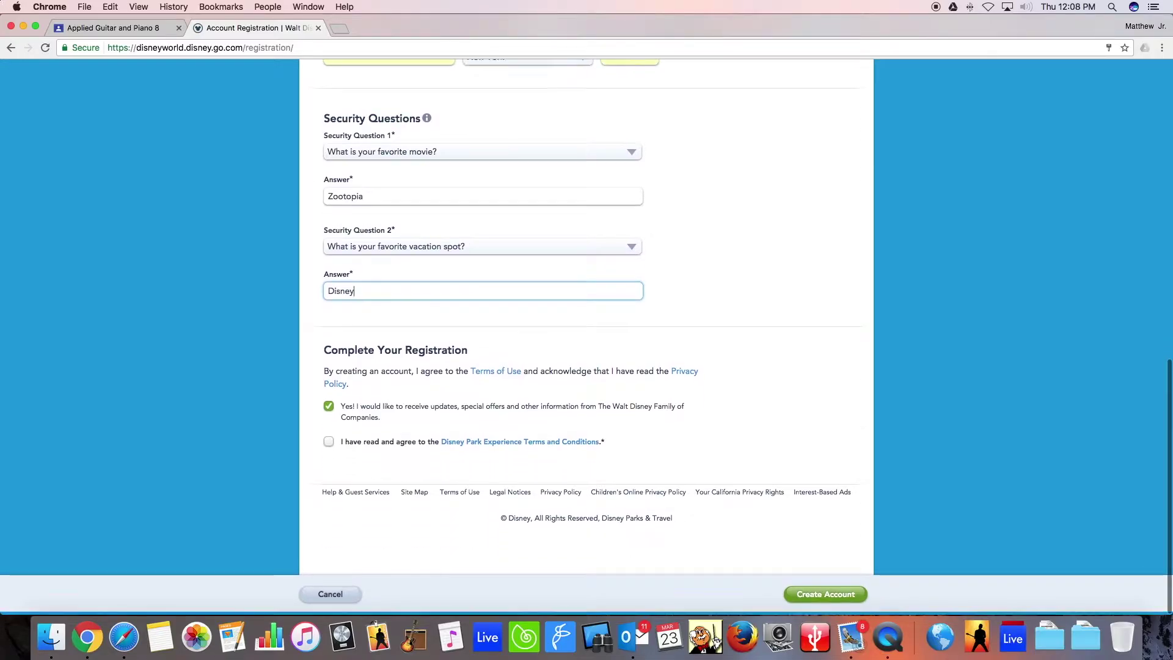
click(329, 411)
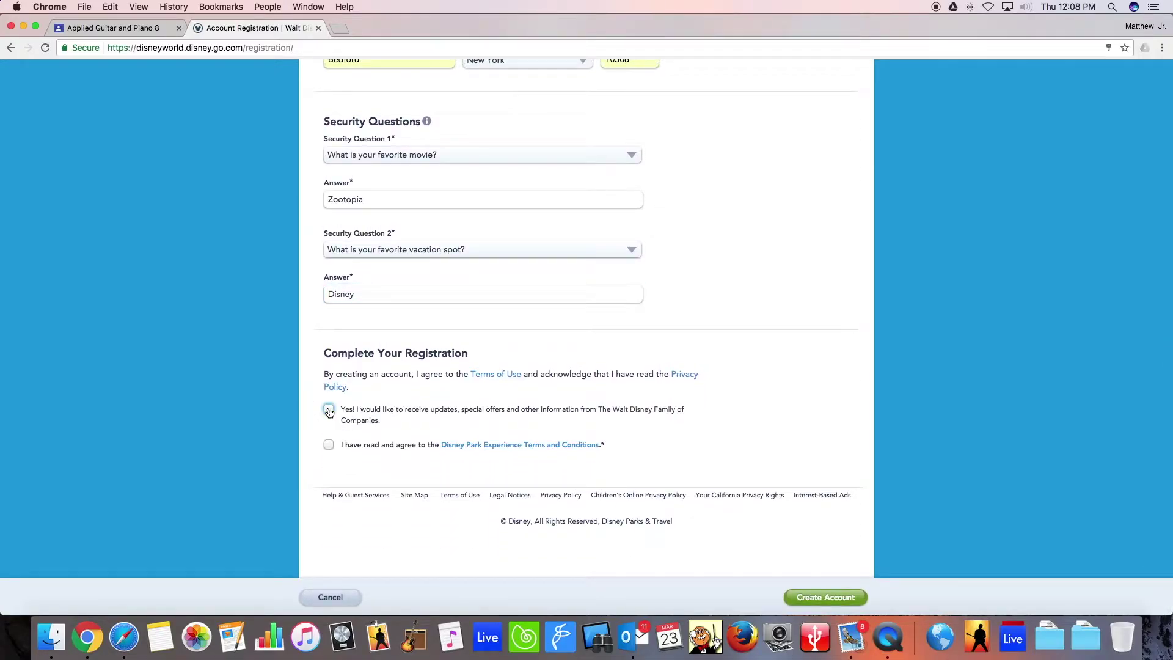
click(329, 444)
scroll(832, 505, down, 1)
click(826, 597)
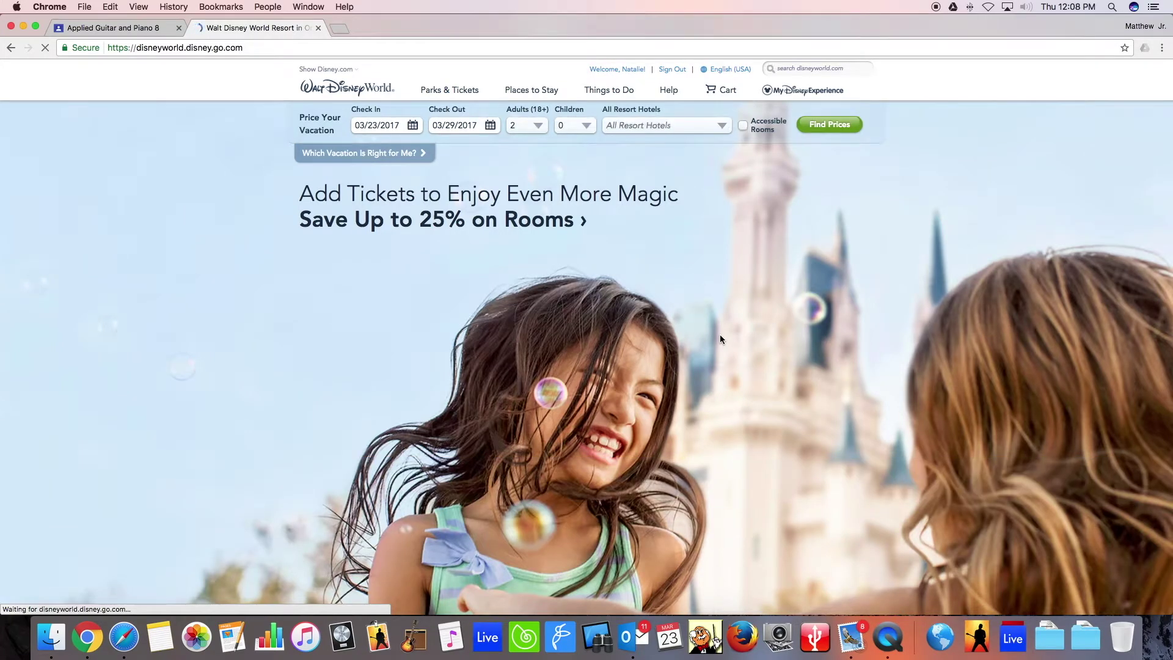
Go to My Family & Friends List from the My Disney Experience menu.
mouse_move(791, 98)
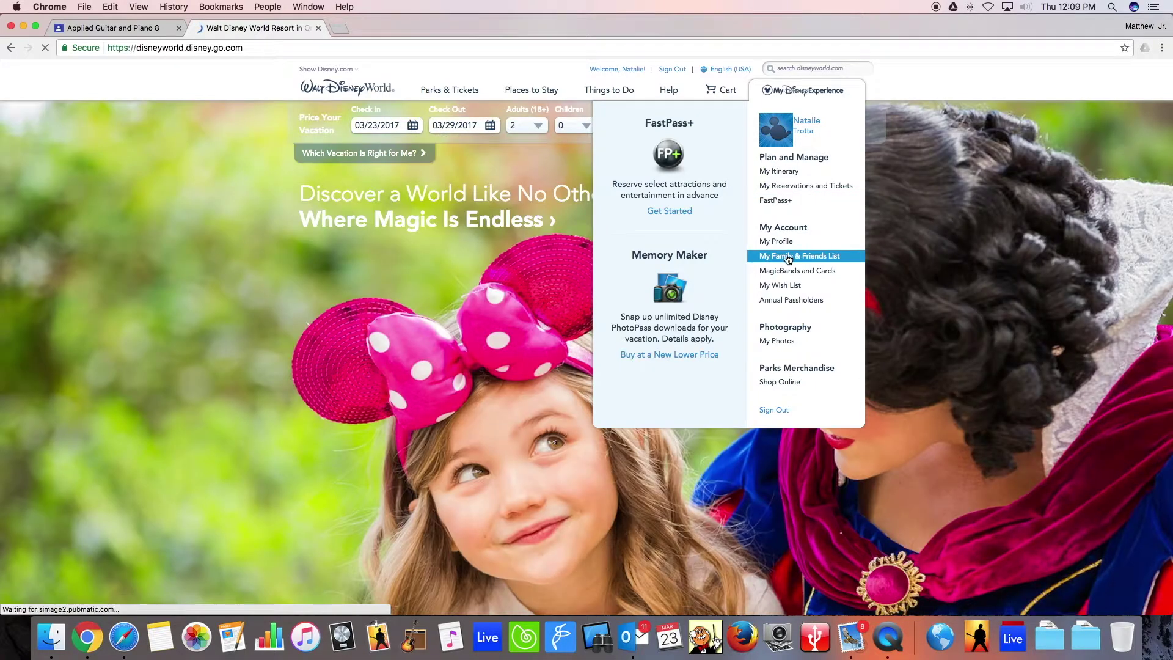
click(800, 262)
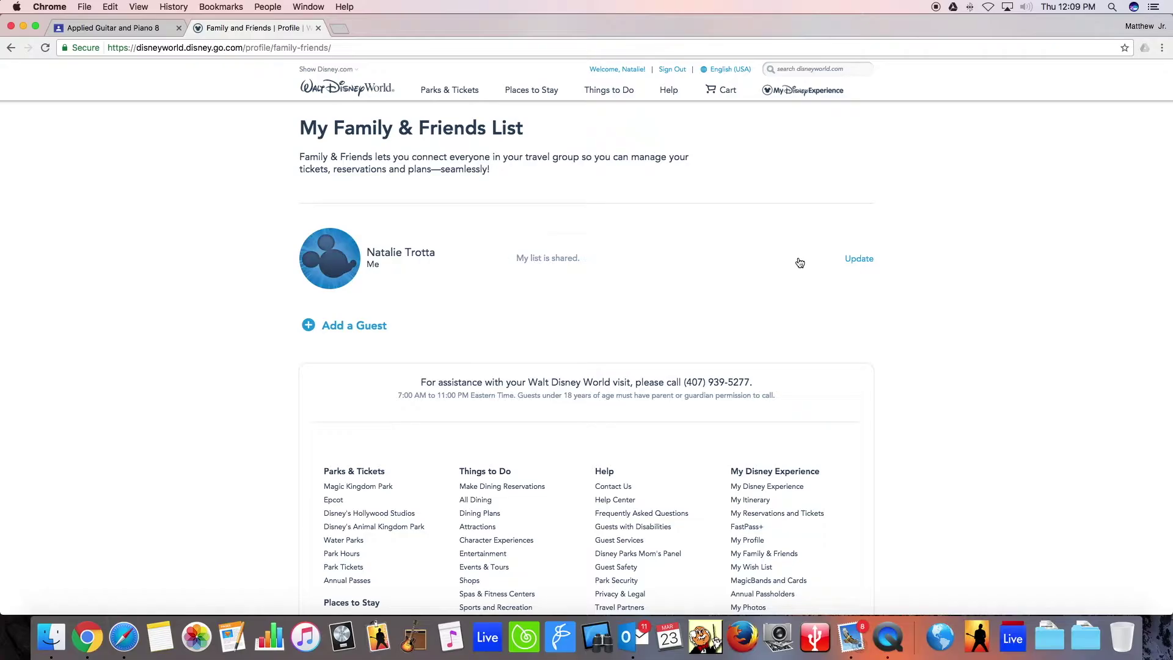
Add a guest by name and age, entering the teacher's first and last name and age 18+.
click(363, 328)
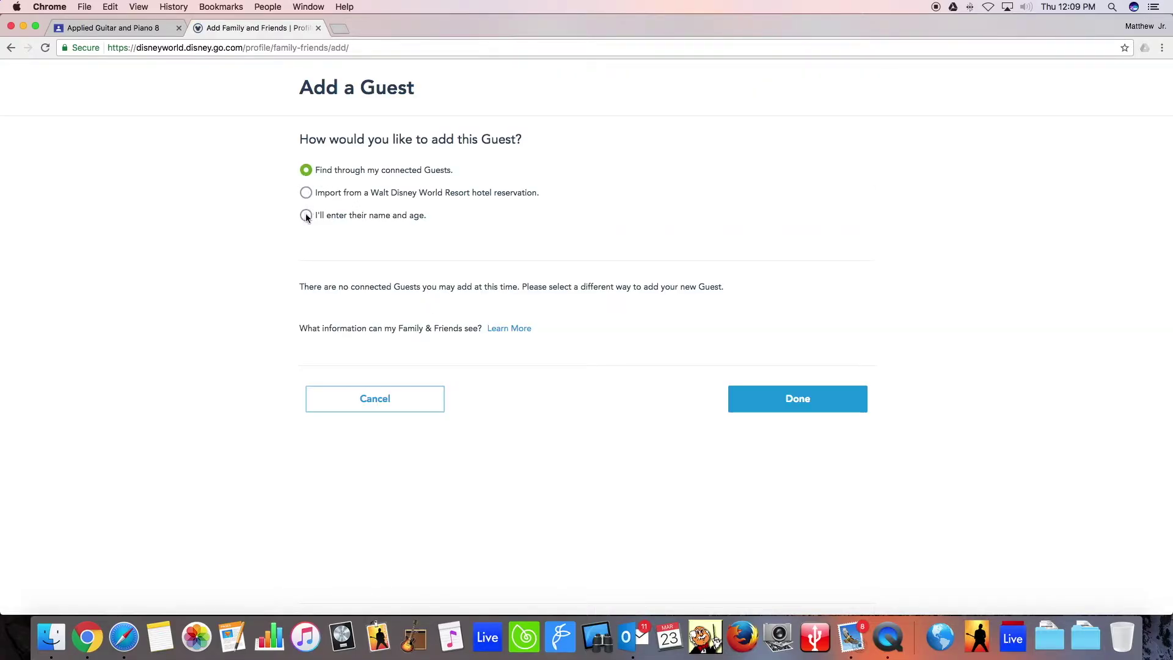
click(306, 215)
click(428, 303)
click(385, 340)
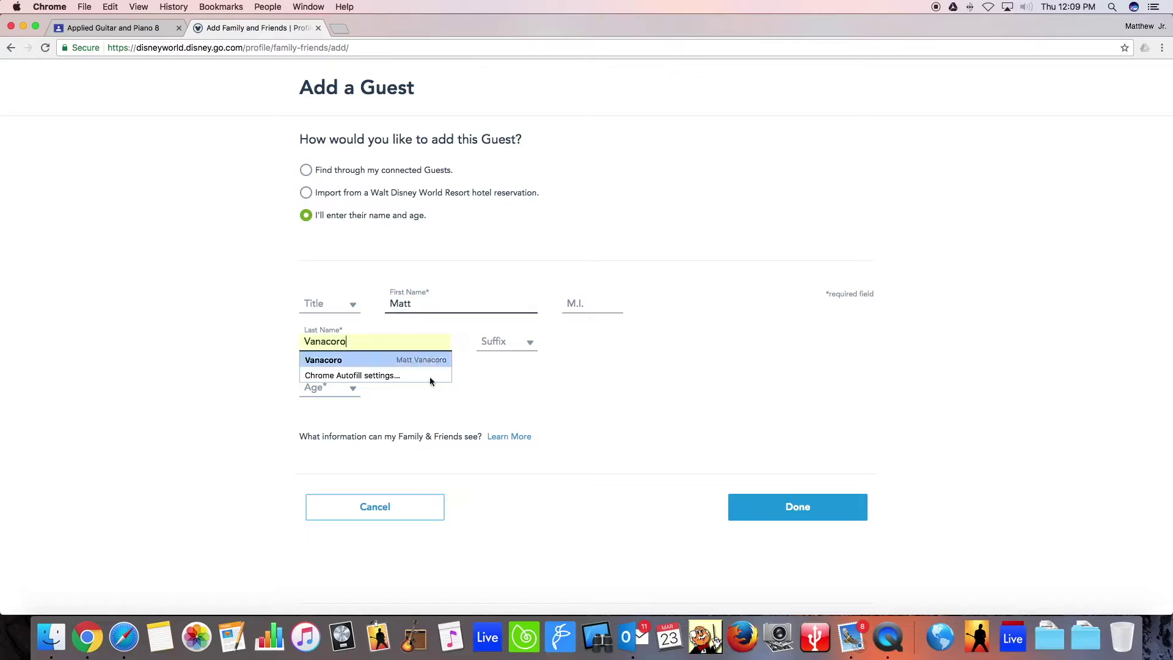
click(421, 360)
click(352, 389)
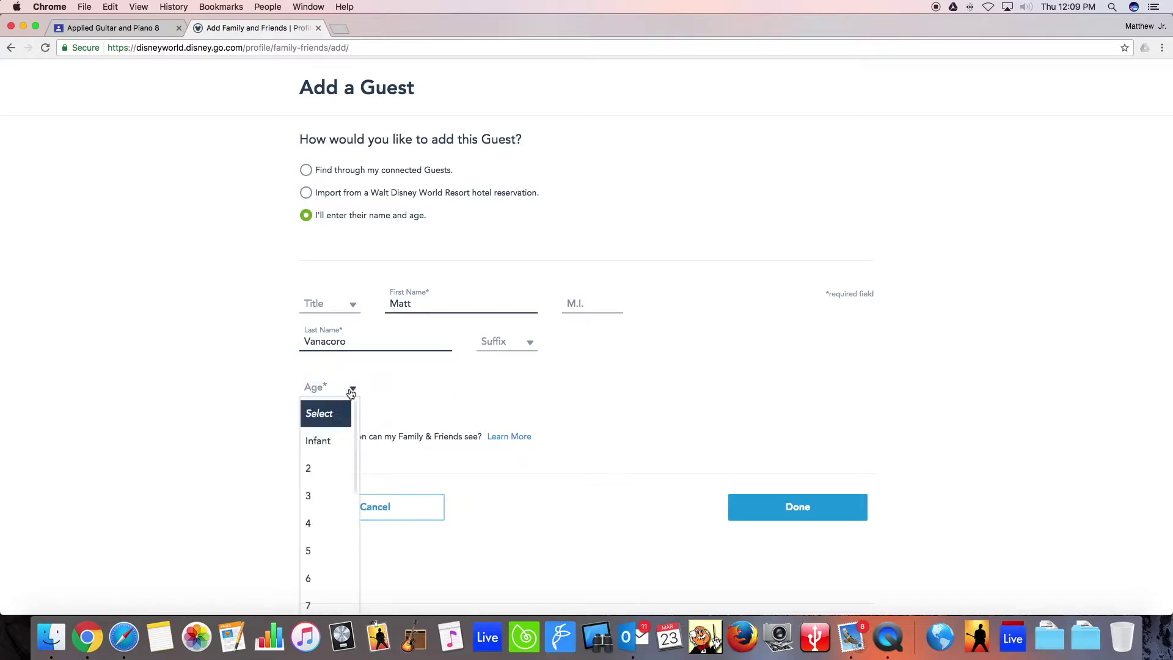
scroll(333, 452, down, 10)
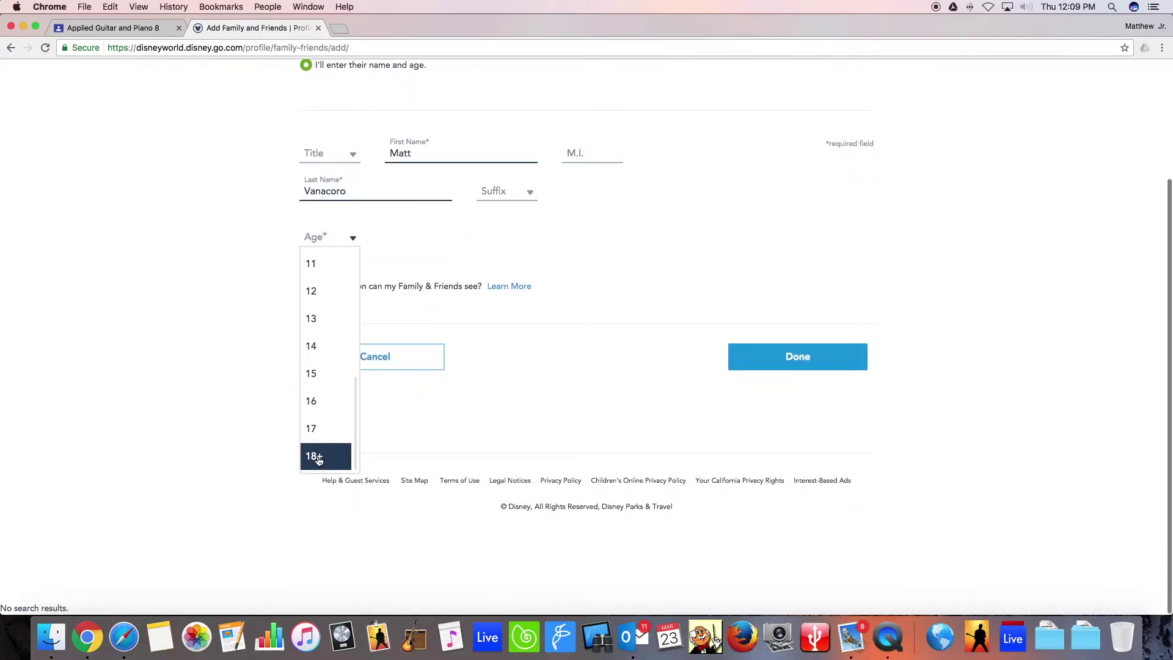
click(317, 457)
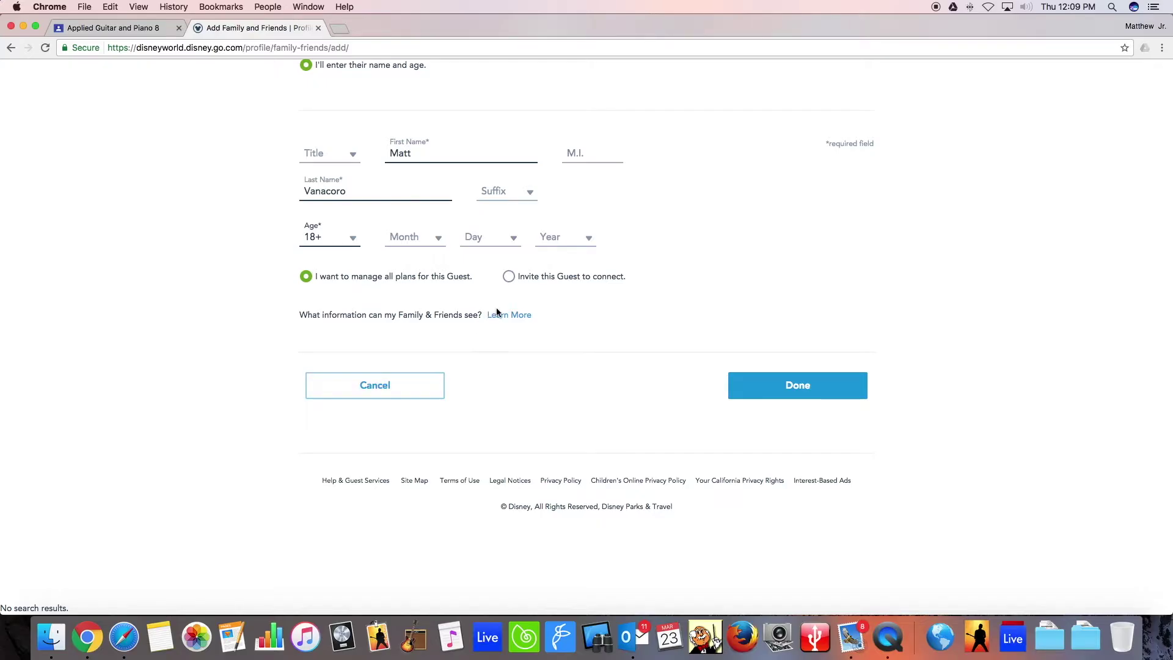
scroll(720, 299, up, 2)
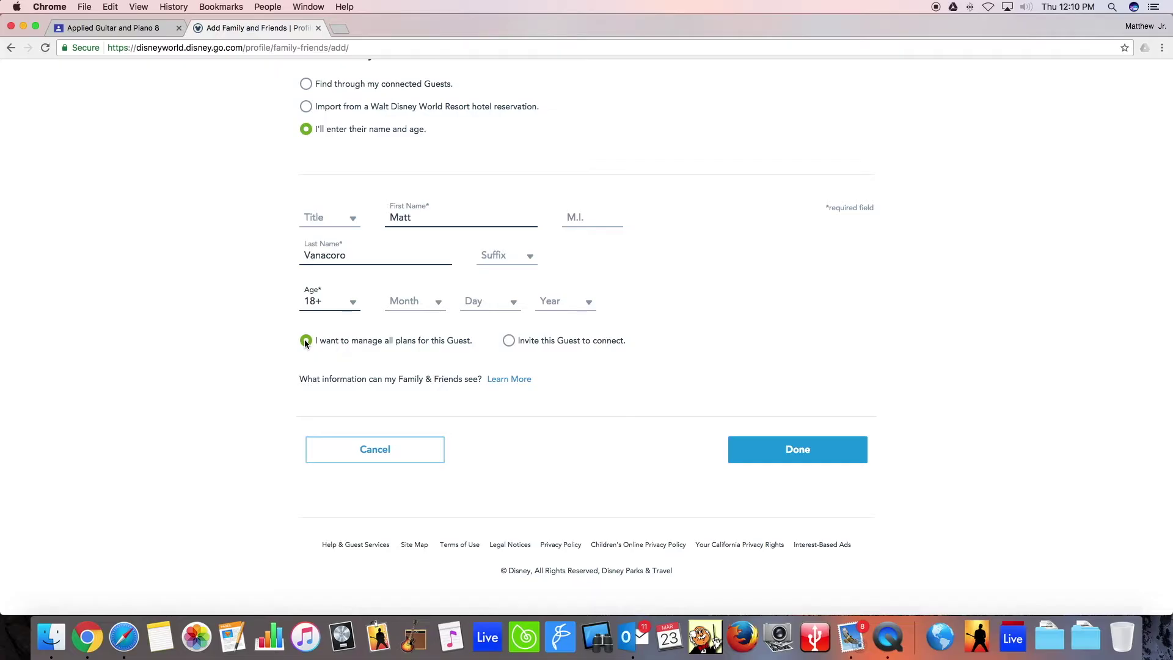
Switch the guest to 'Invite this Guest to connect' and enter the teacher's e-mail address.
click(509, 341)
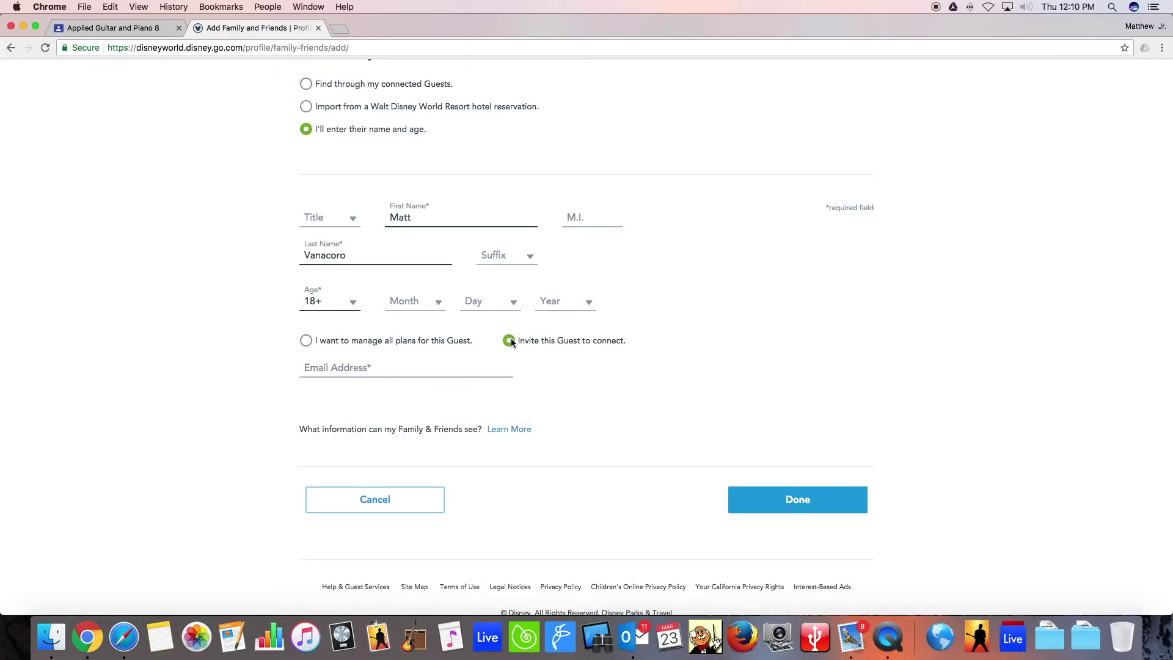
click(358, 366)
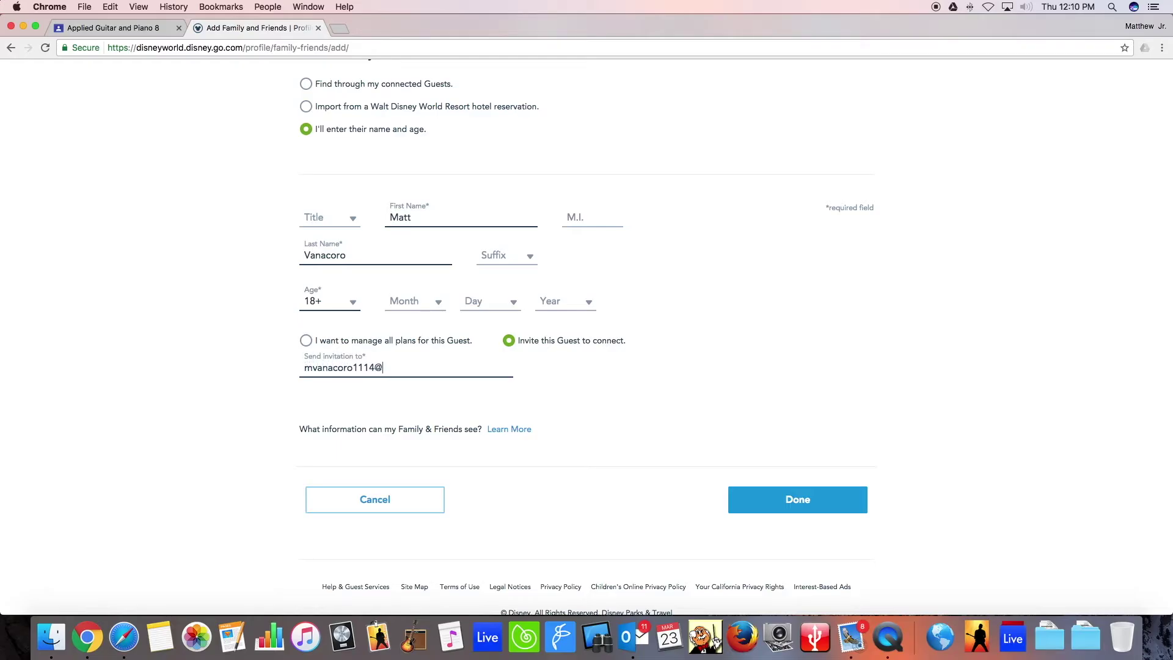
Click Done to save the teacher as a guest and send the connection invitation.
click(794, 502)
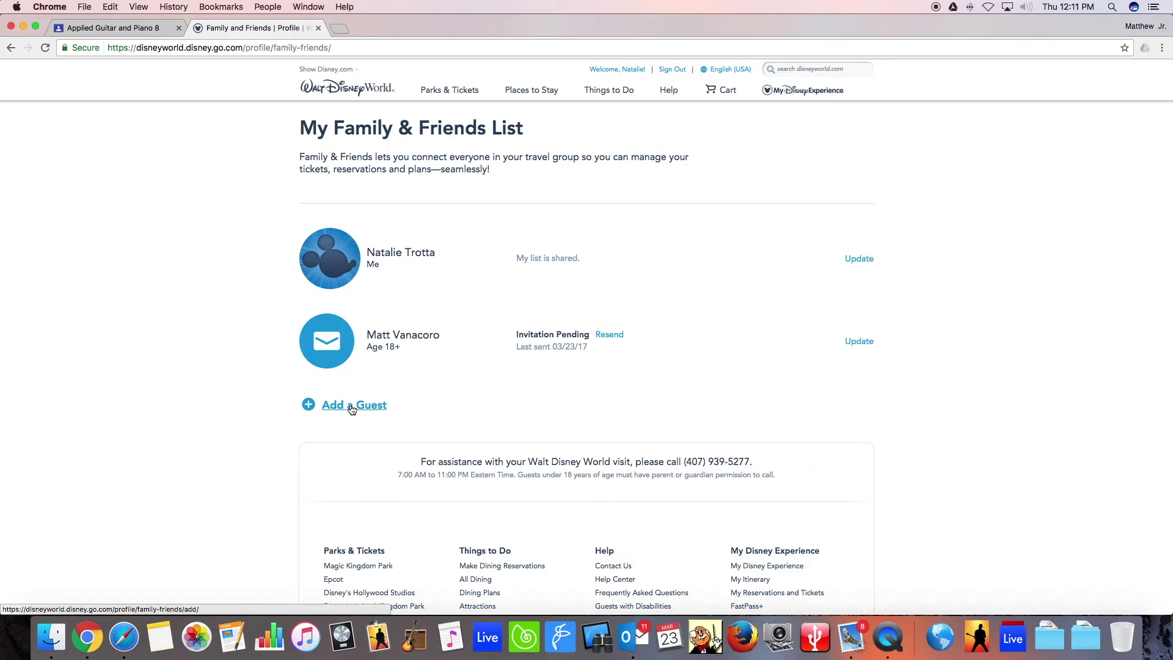
Start another Add a Guest form set to 'I'll enter their name and age'.
click(352, 408)
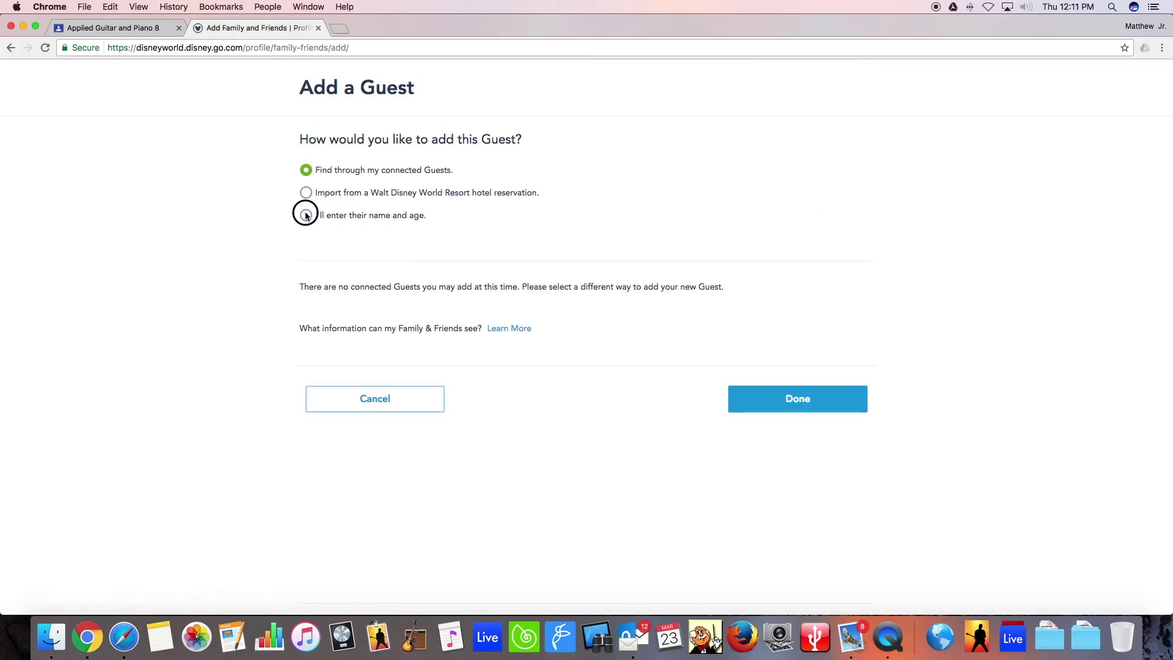
click(307, 215)
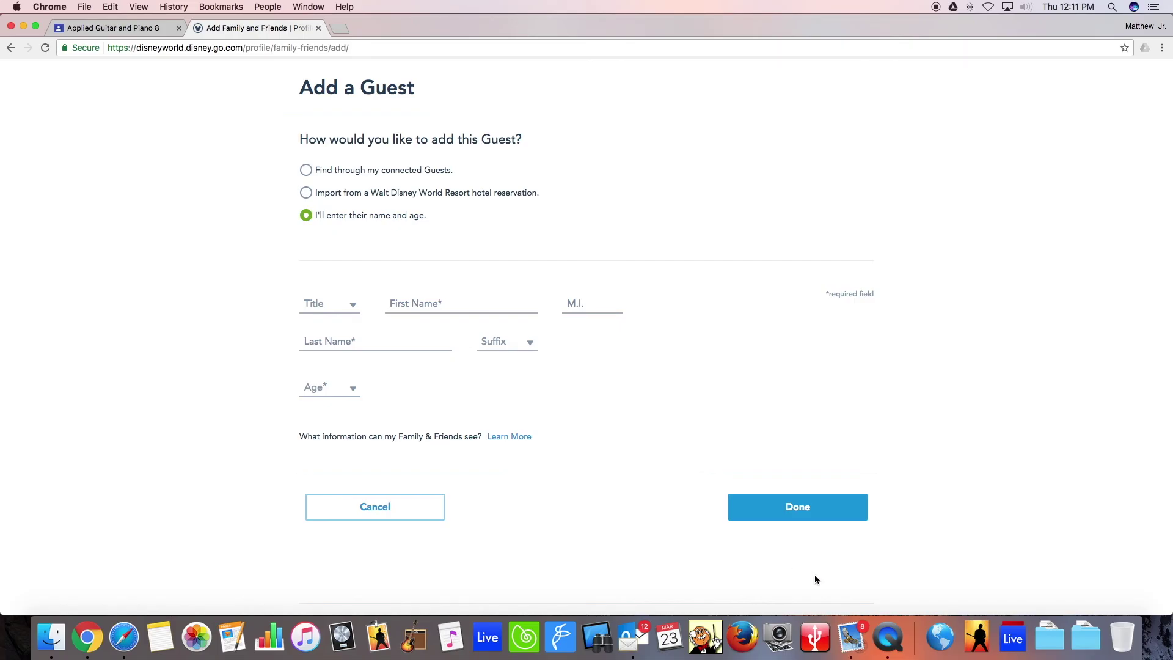
right_click(888, 638)
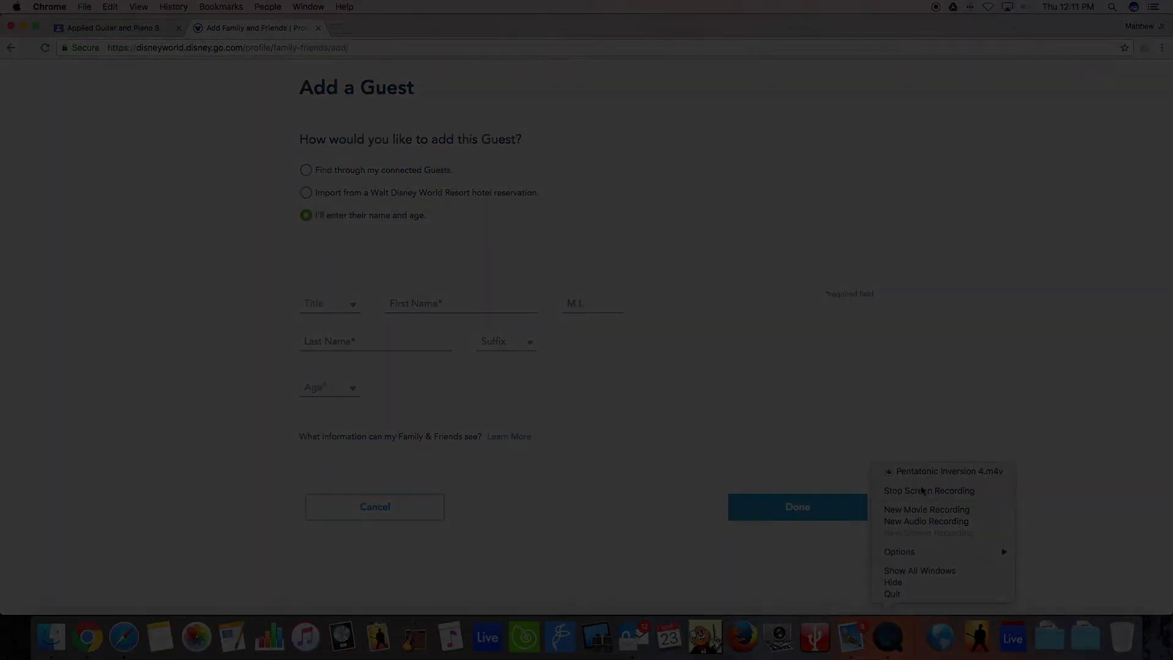